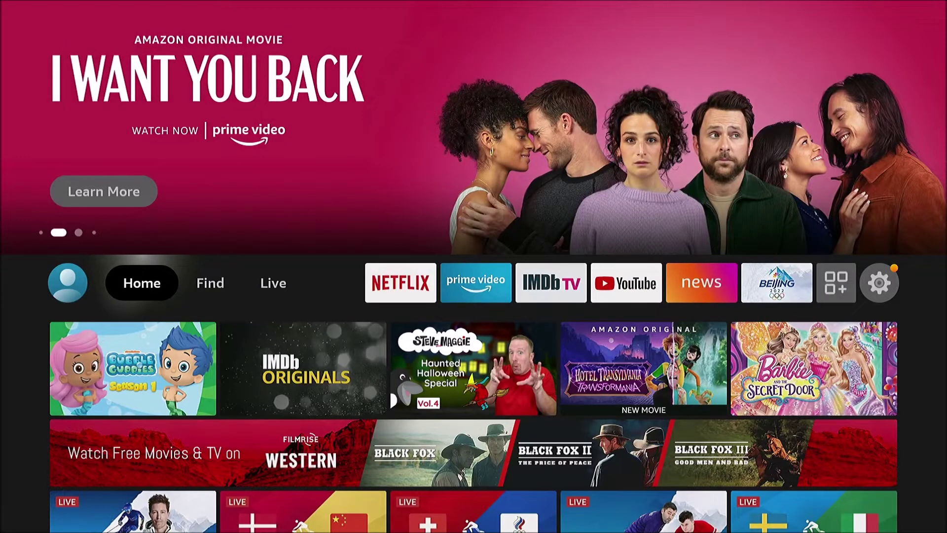
- Go to the Fire TV settings and bring up the grid of setting categories
{"action": "key", "text": "Right"}
{"action": "key", "text": "Right"}
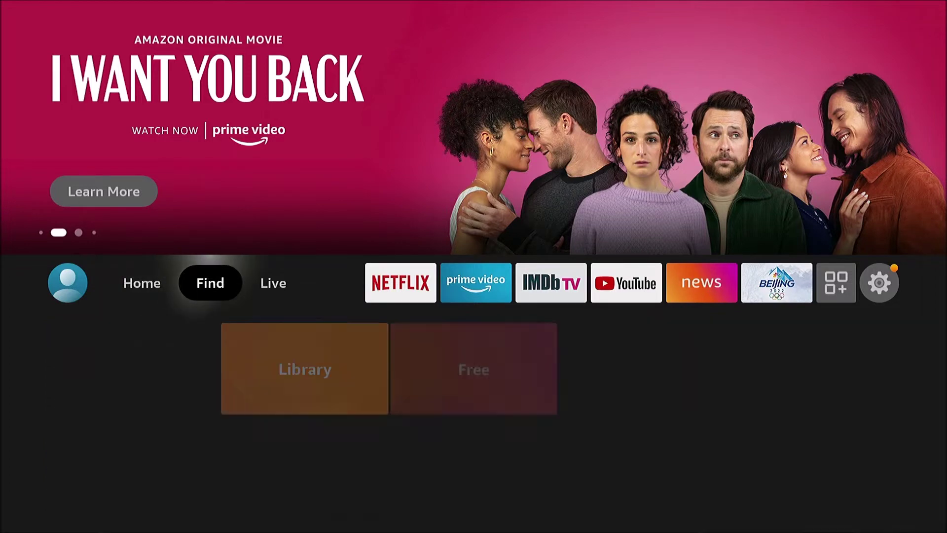
{"action": "key", "text": "Right"}
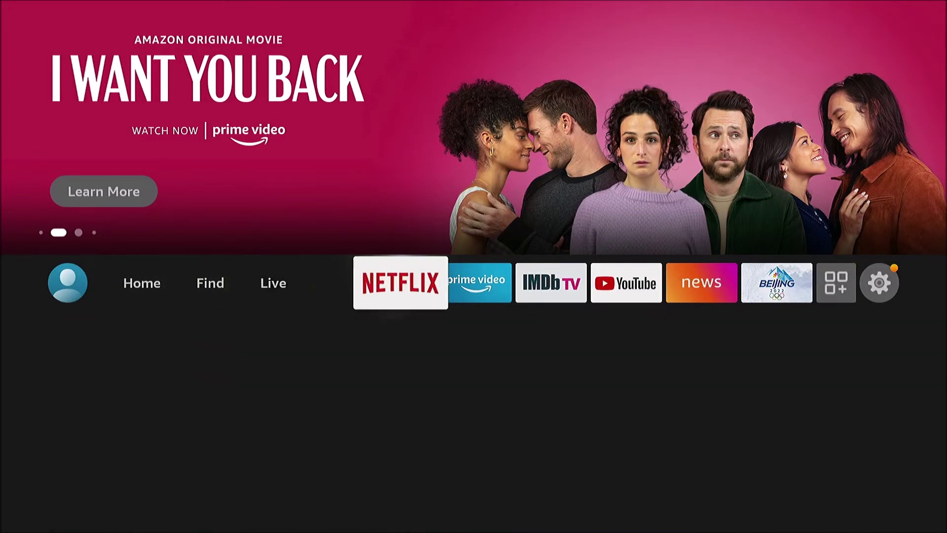
{"action": "key", "text": "Right"}
{"action": "key", "text": "Right"}
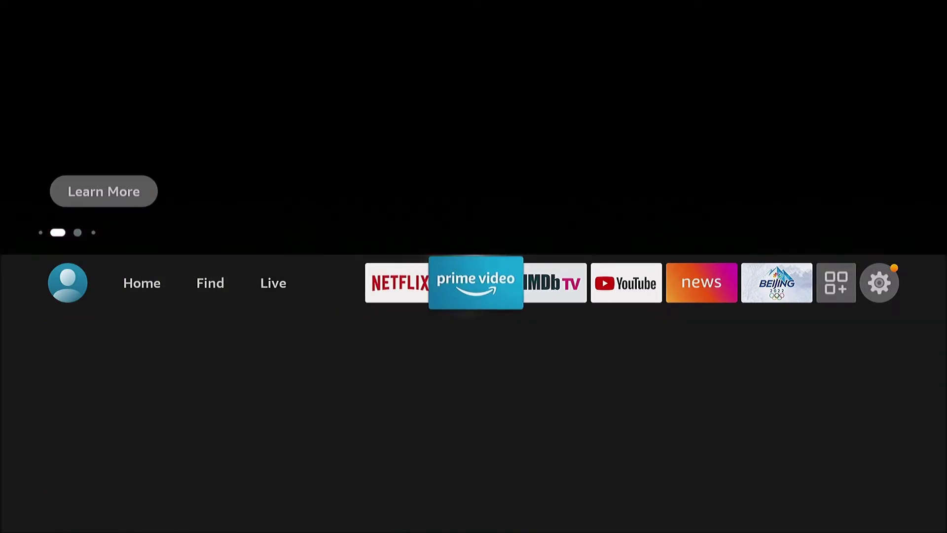
{"action": "key", "text": "Right"}
{"action": "key", "text": "Right"}
{"action": "key", "text": "Right"}
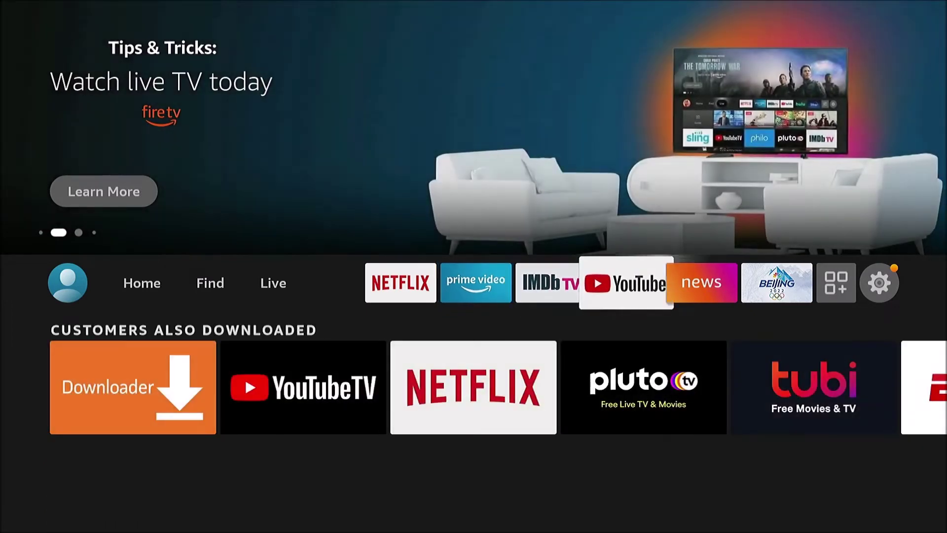
{"action": "key", "text": "Right"}
{"action": "key", "text": "Right"}
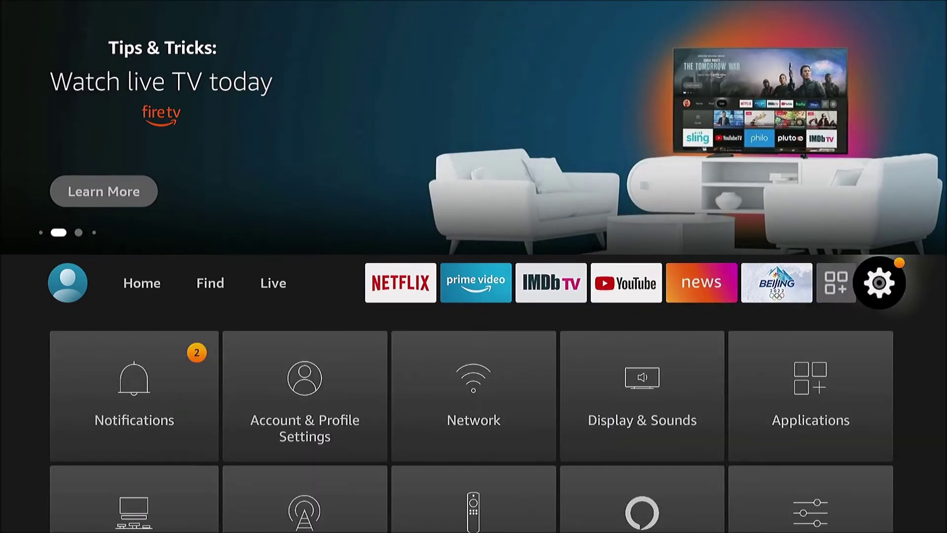
{"action": "key", "text": "Down"}
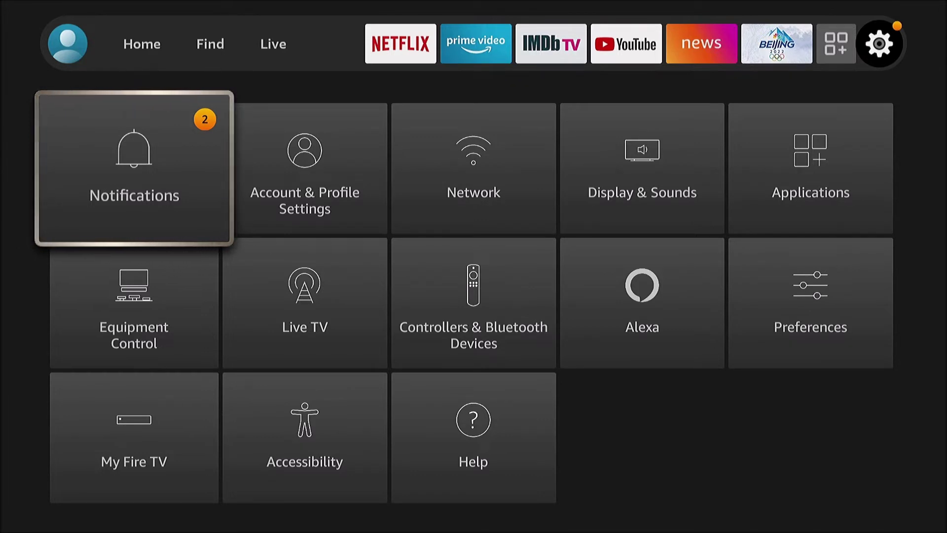
- Deregister the Fire TV Stick from its Amazon account in the Account & Profile Settings and confirm the deregistration
{"action": "key", "text": "Right"}
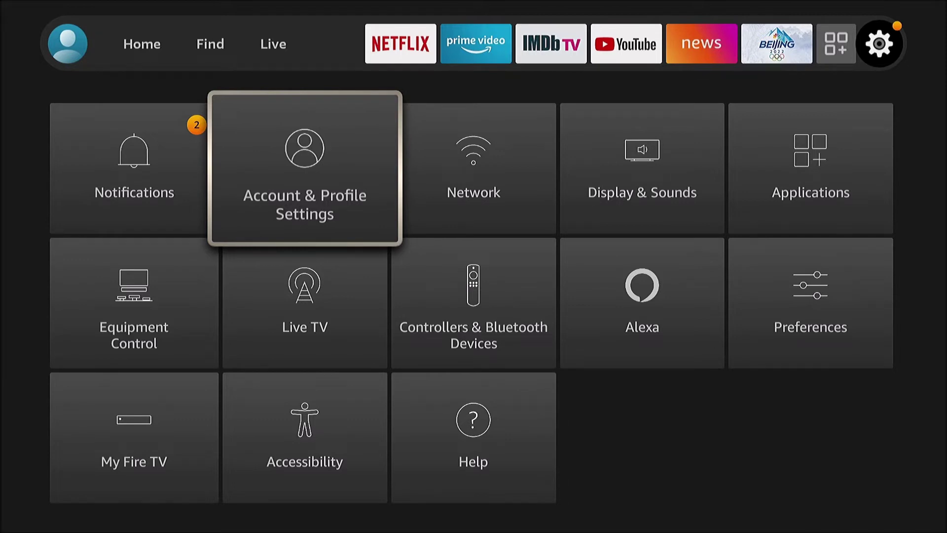
{"action": "key", "text": "Return"}
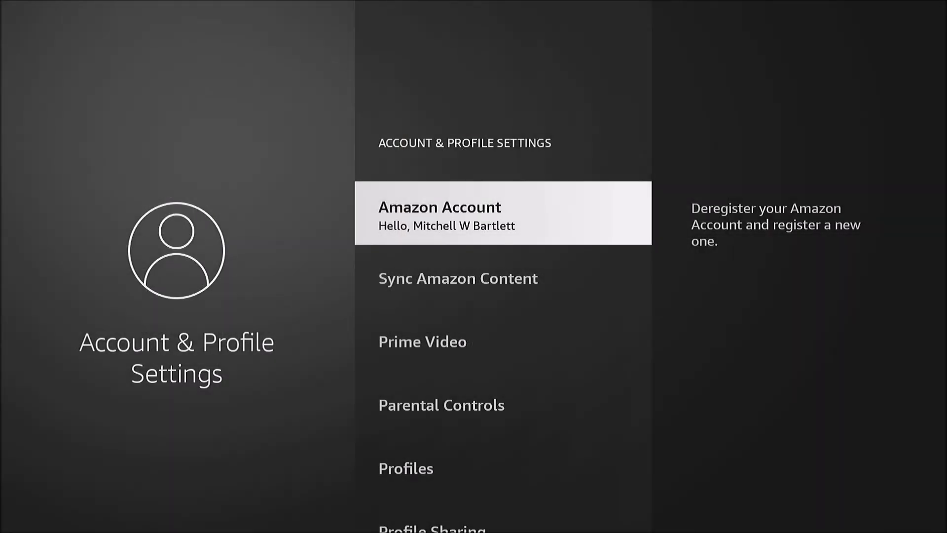
{"action": "key", "text": "Return"}
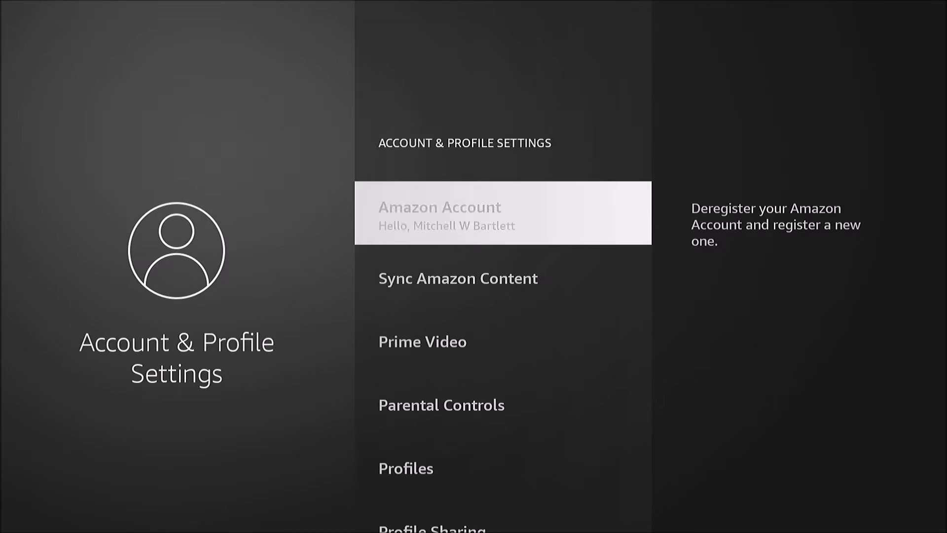
{"action": "key", "text": "Return"}
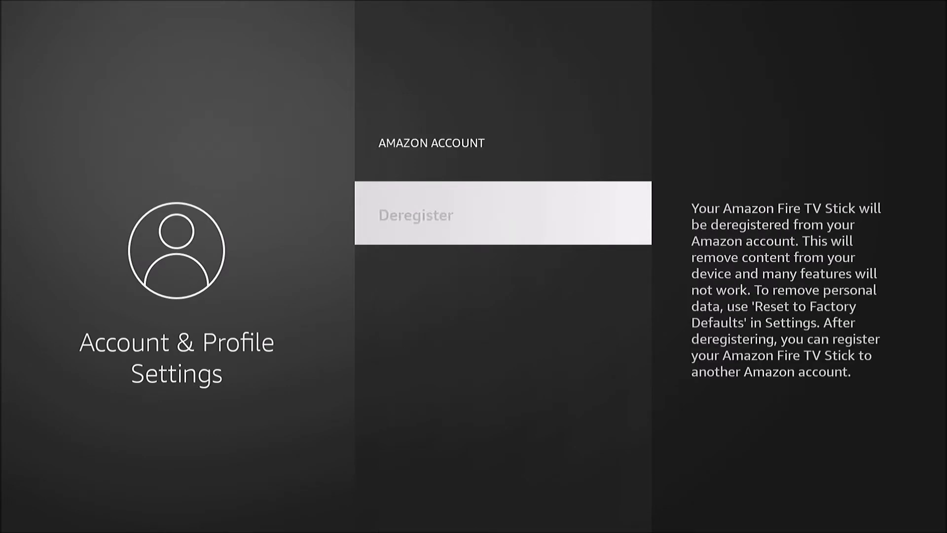
{"action": "key", "text": "Left"}
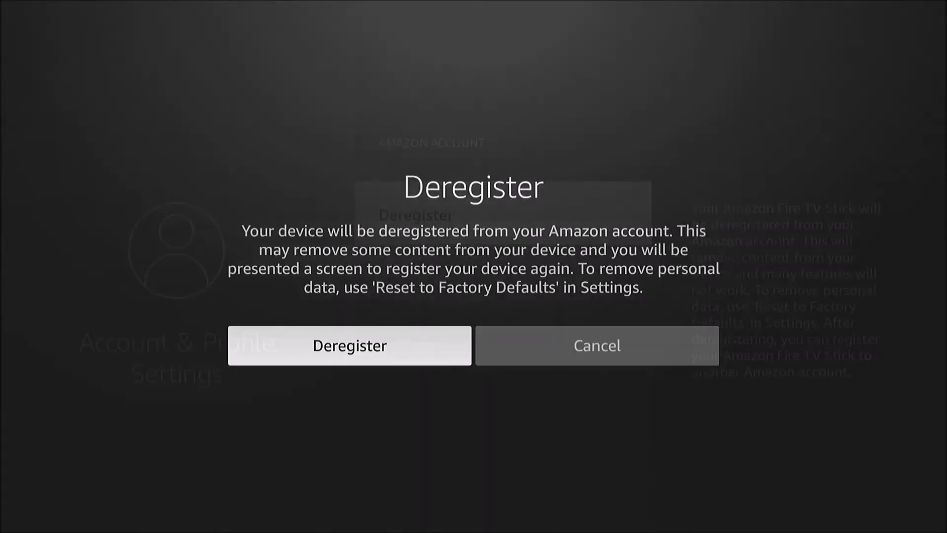
{"action": "key", "text": "Escape"}
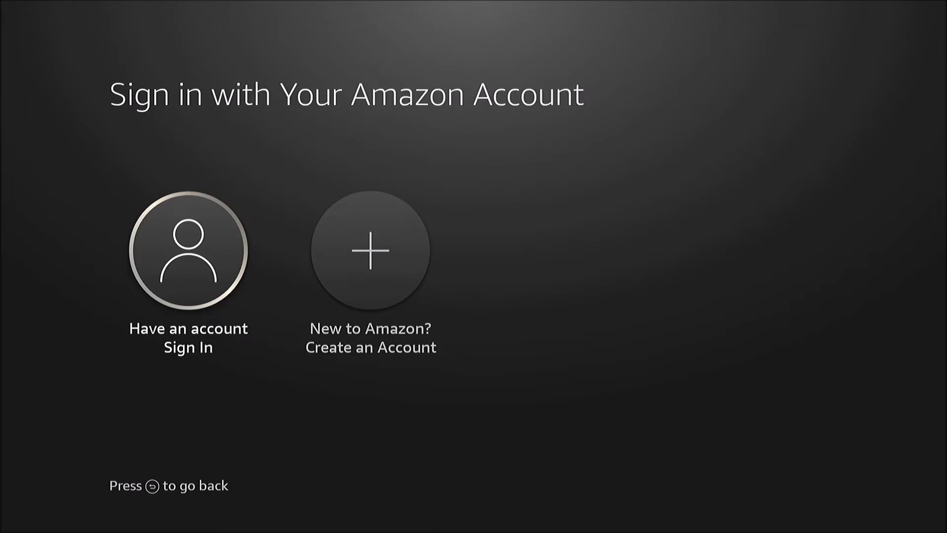
- Sign in with an existing Amazon account, agree to save Wi-Fi passwords to Amazon, and choose the existing viewer profile
{"action": "key", "text": "Return"}
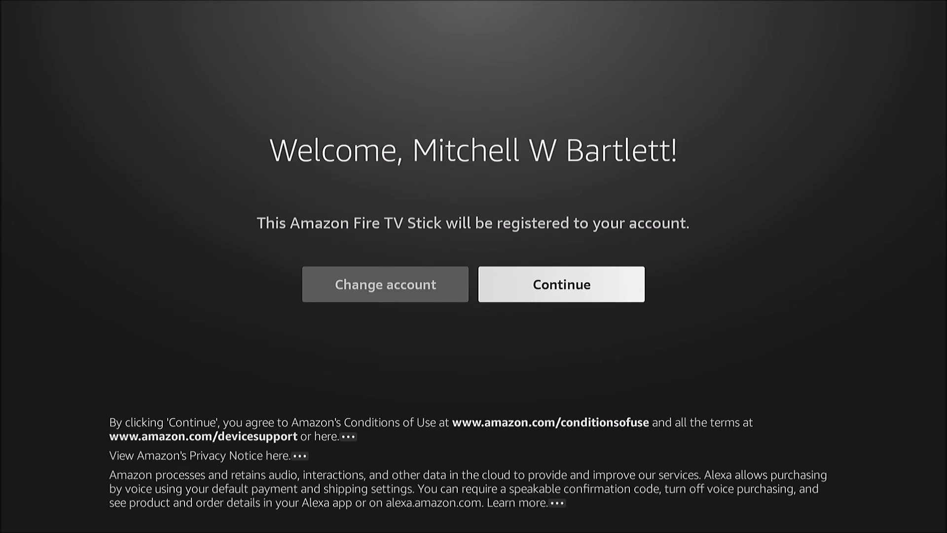
{"action": "key", "text": "Return"}
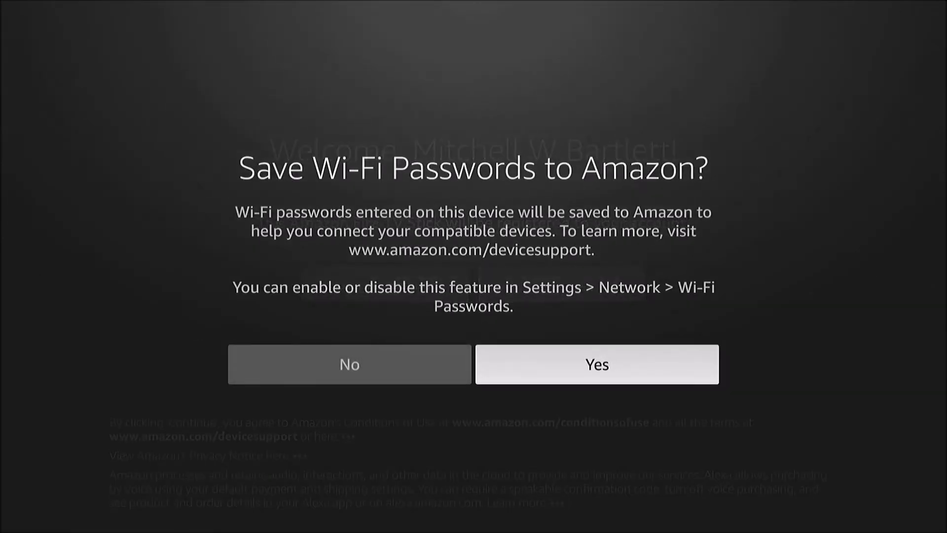
{"action": "key", "text": "Left"}
{"action": "key", "text": "Right"}
{"action": "key", "text": "Return"}
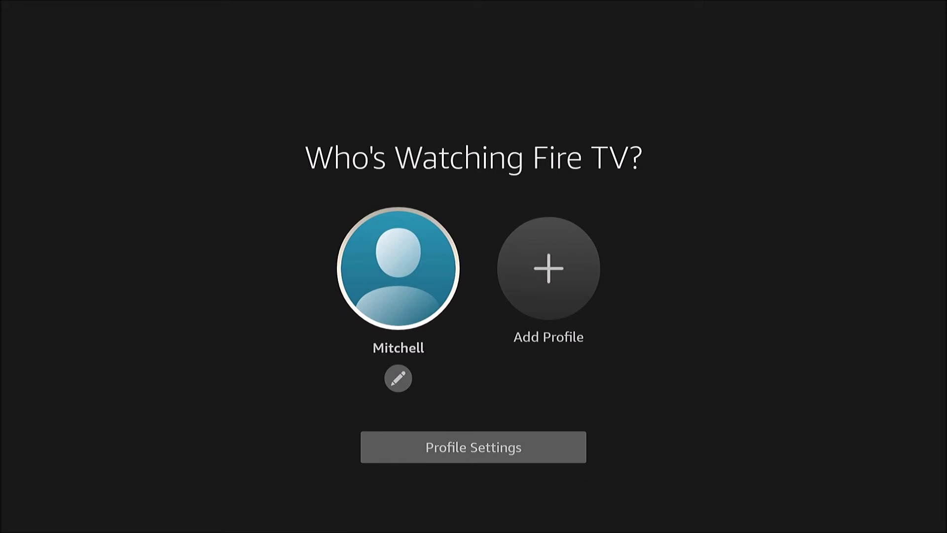
{"action": "key", "text": "Return"}
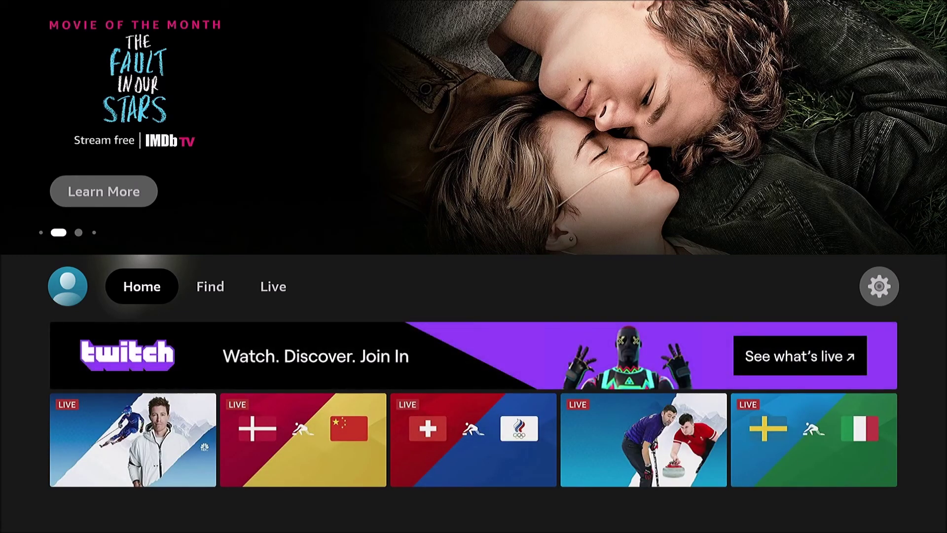
{"action": "key", "text": "Left"}
{"action": "key", "text": "Left"}
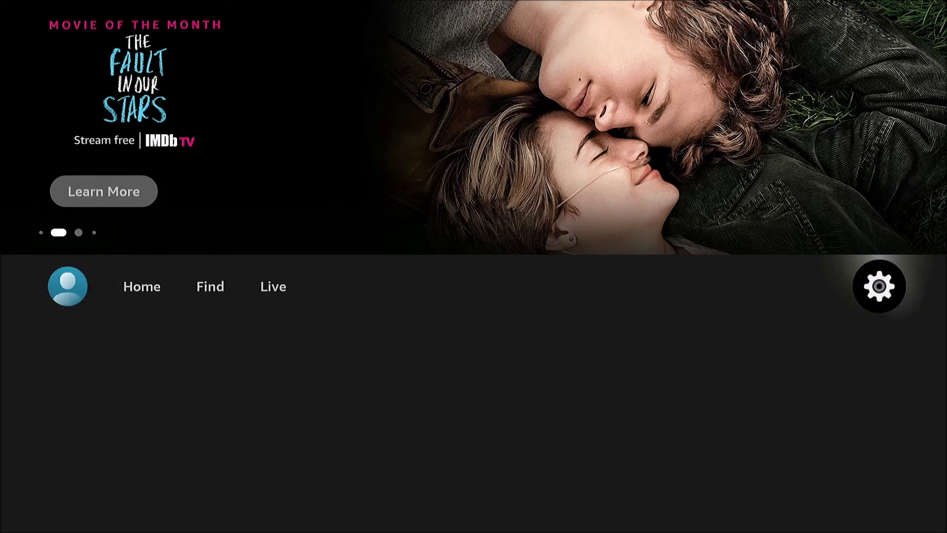
{"action": "key", "text": "Left"}
{"action": "key", "text": "Left"}
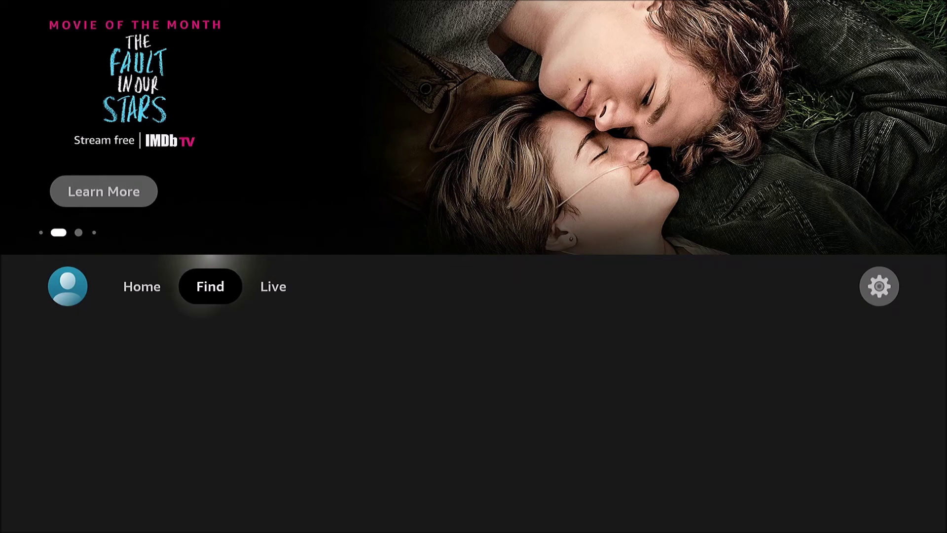
{"action": "key", "text": "Left"}
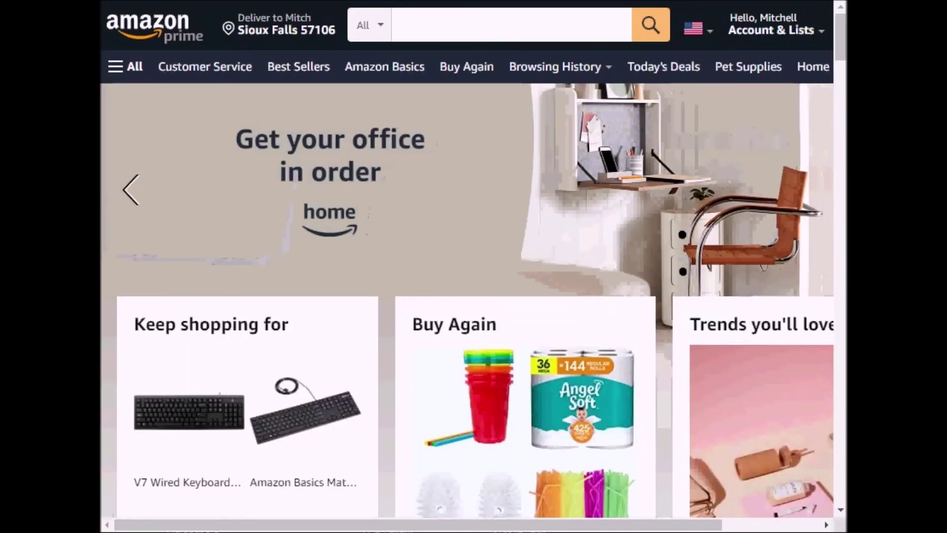
- On the Amazon website, list the account's registered Fire TV devices under Content & Devices
{"action": "mouse_move", "coordinate": [805, 29]}
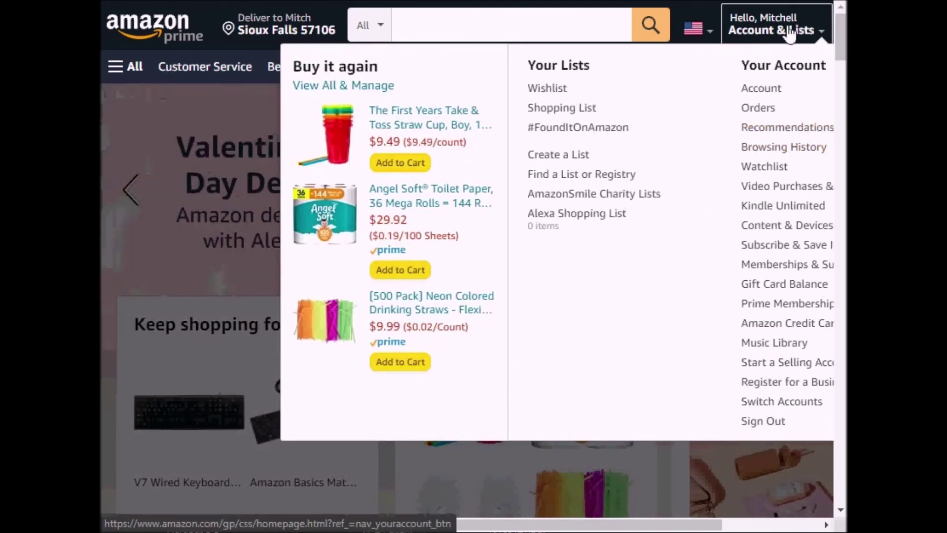
{"action": "left_click", "coordinate": [792, 226]}
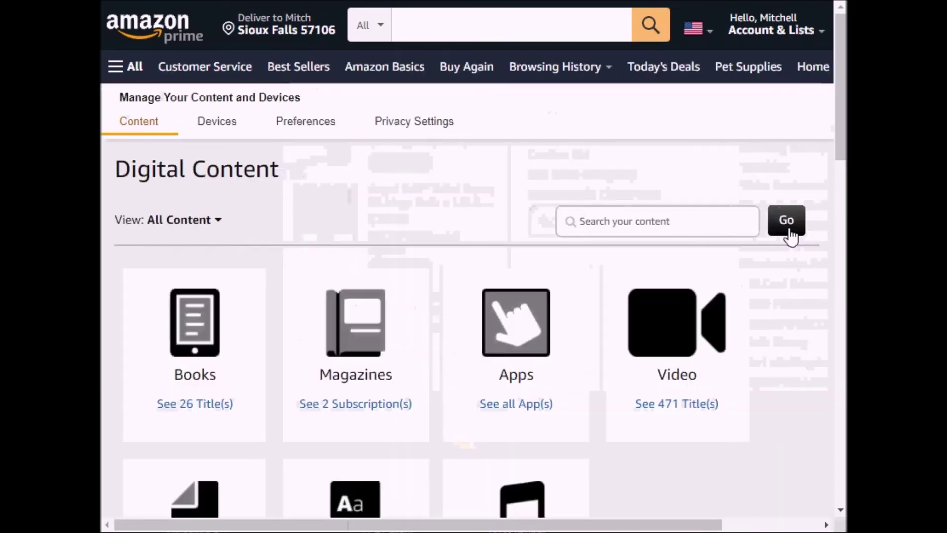
{"action": "left_click", "coordinate": [213, 125]}
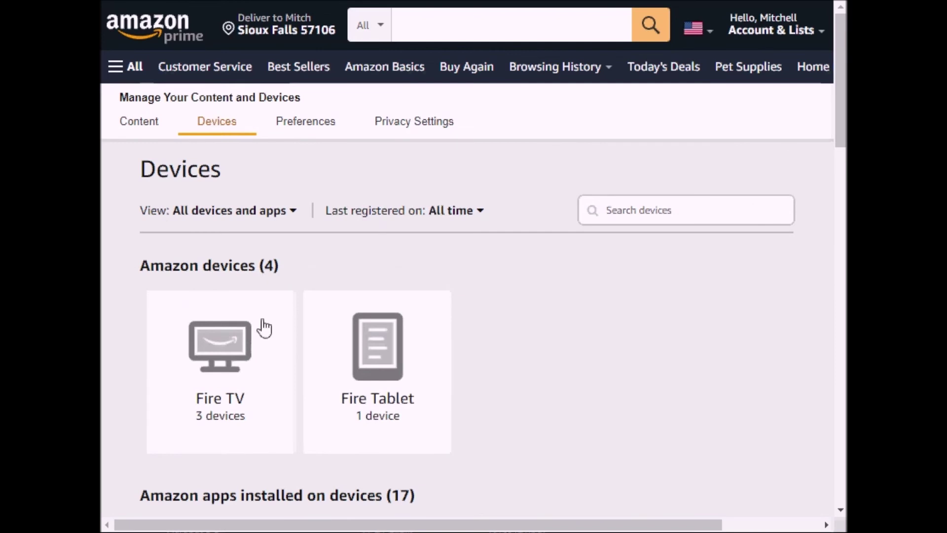
{"action": "left_click", "coordinate": [245, 367]}
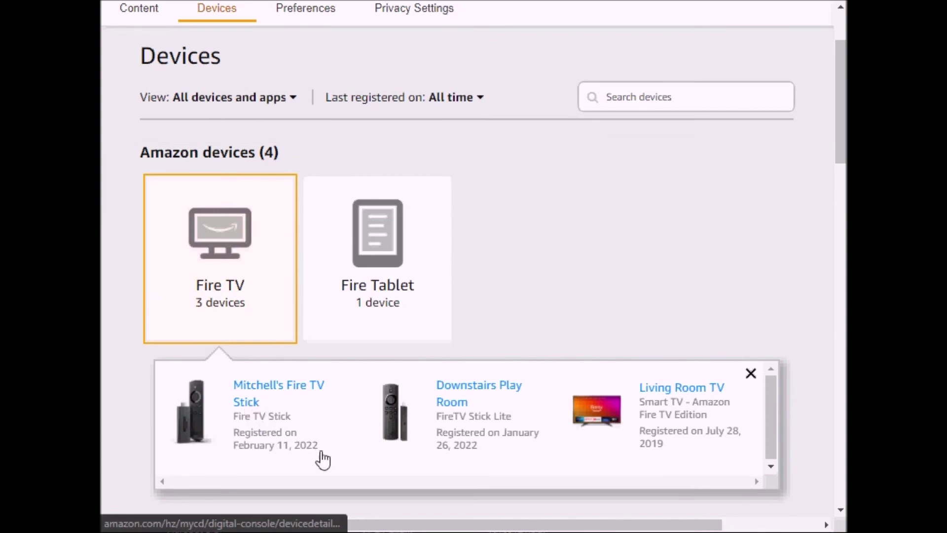
- Deregister the Fire TV Stick that was registered on February 11, 2022, and confirm the deregistration
{"action": "left_click", "coordinate": [255, 411]}
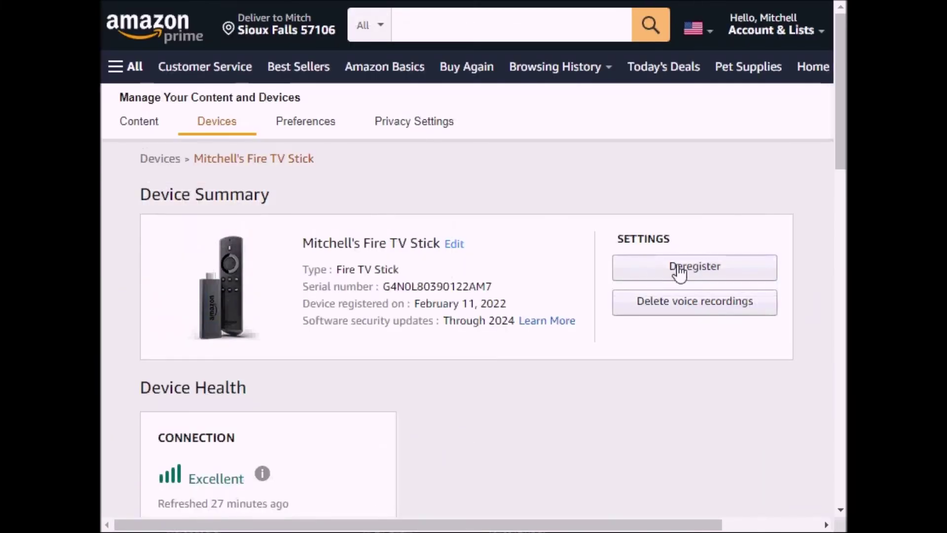
{"action": "left_click", "coordinate": [679, 273]}
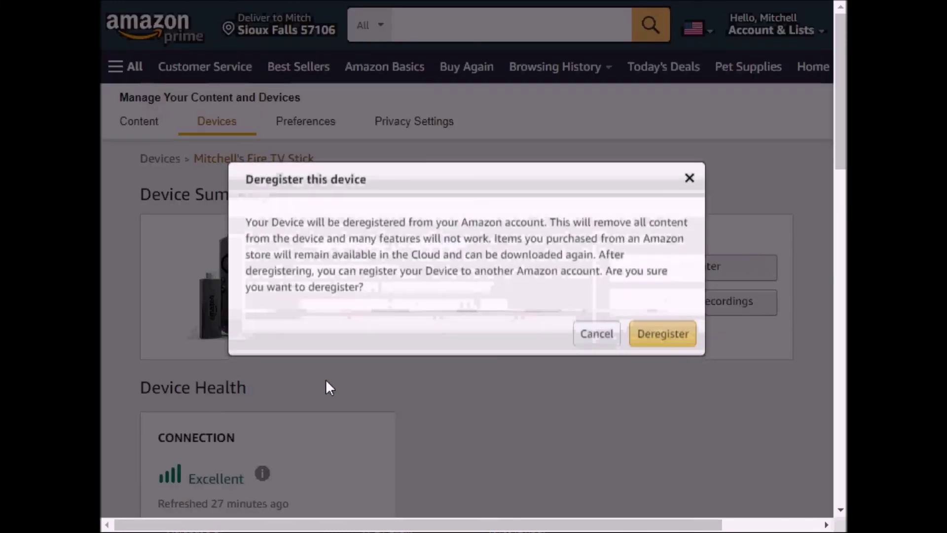
{"action": "left_click", "coordinate": [666, 337]}
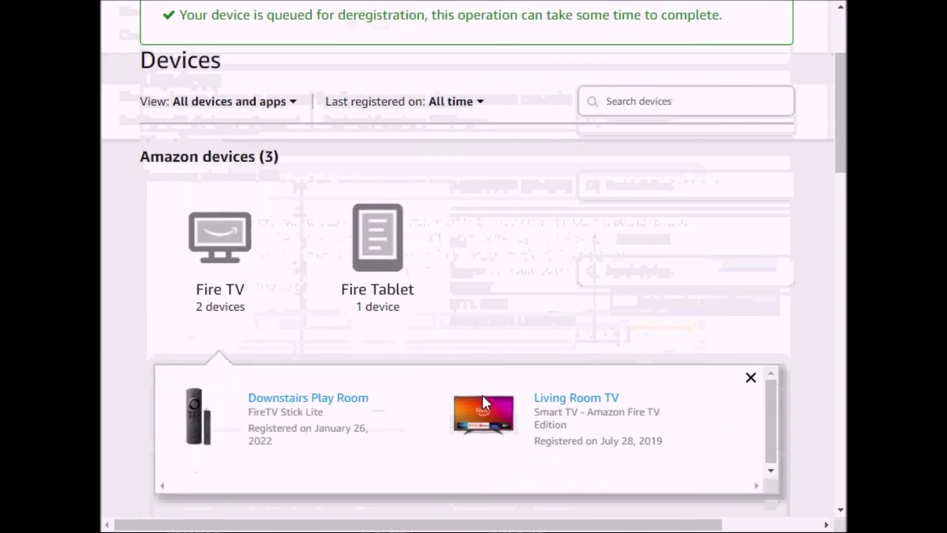